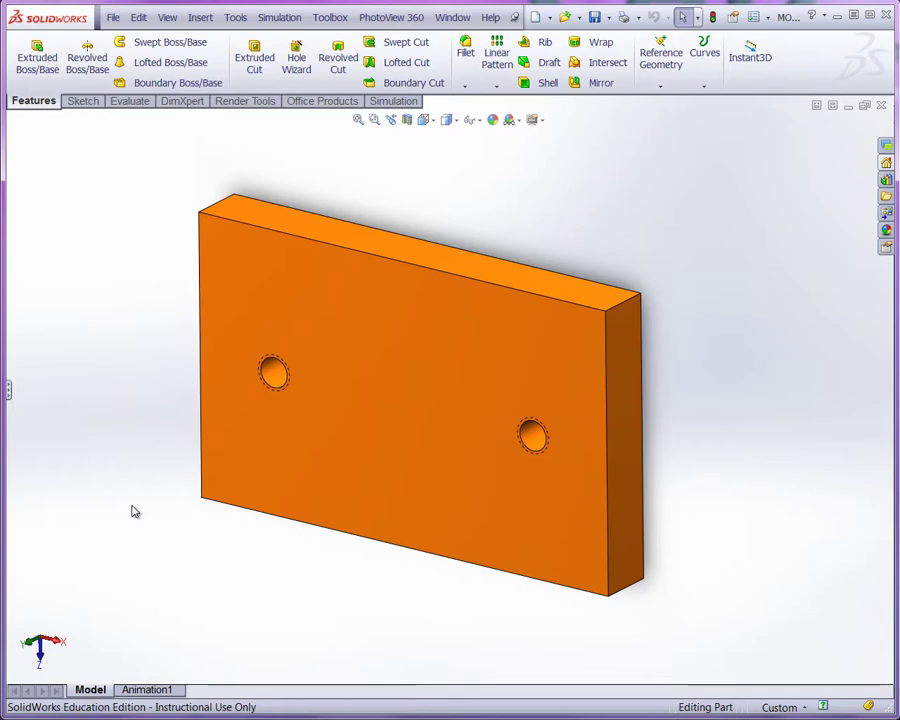
middle_click_drag(299, 633, 318, 514)
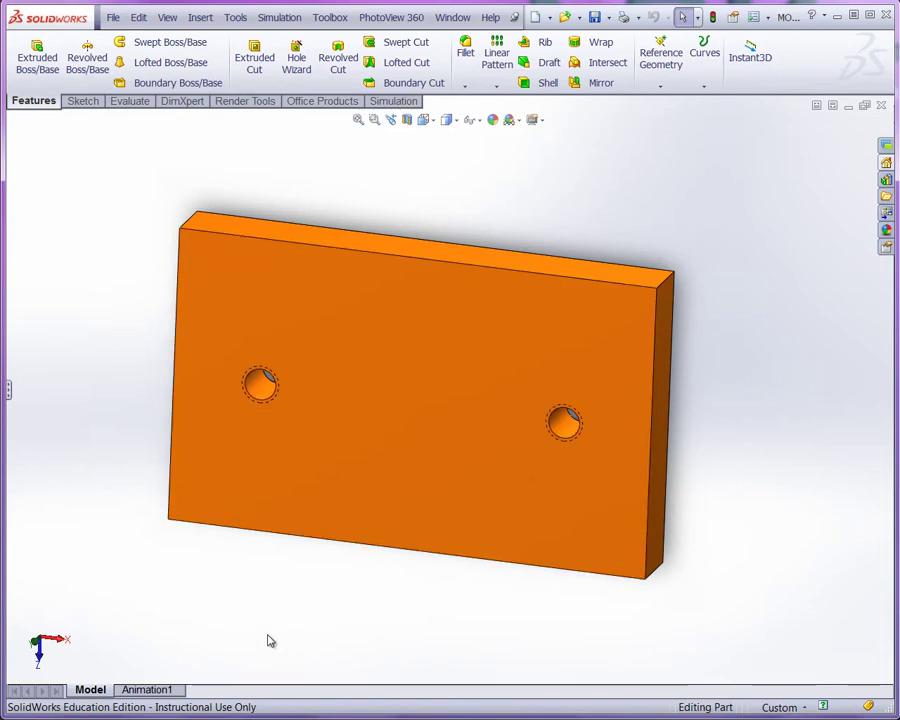
middle_click_drag(313, 643, 280, 656)
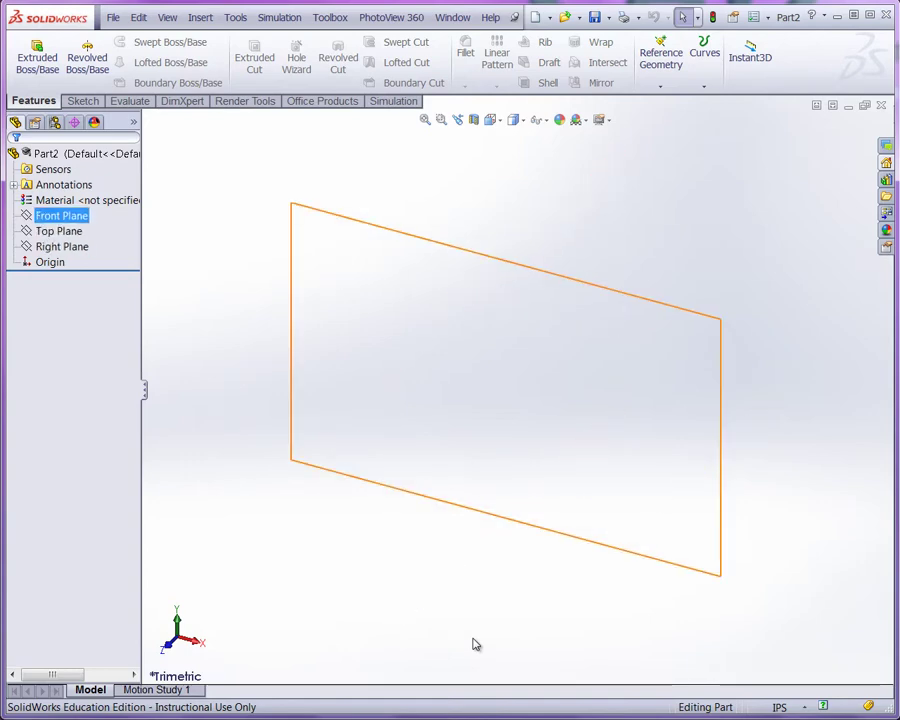
Start a sketch on the Front Plane and draw a vertical centerline about 3.6 in long passing through the origin.
left_click(61, 215)
left_click(66, 198)
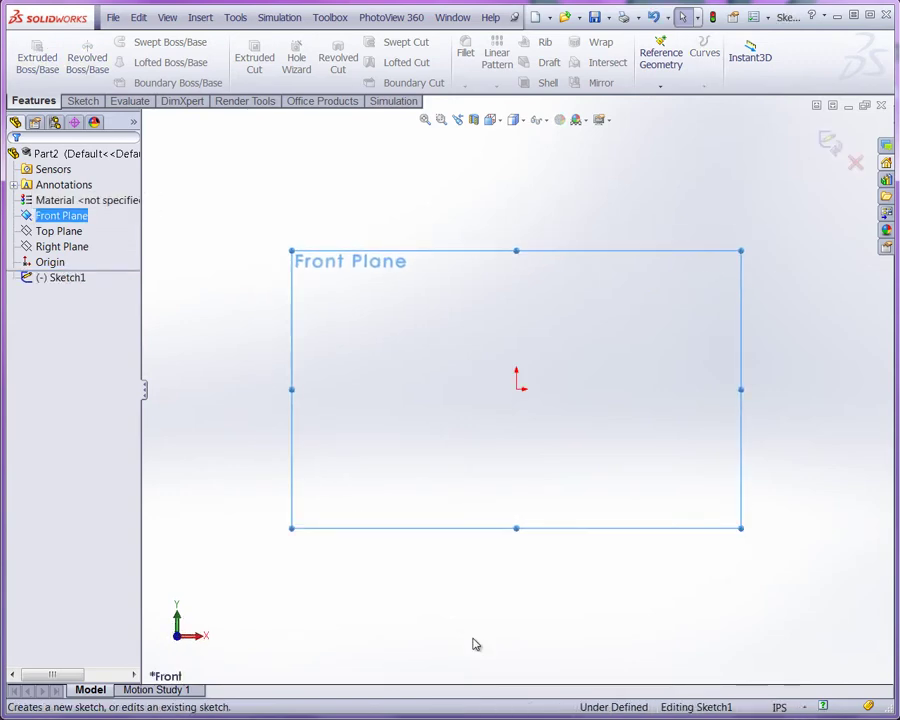
right_click(474, 639)
left_click(352, 509)
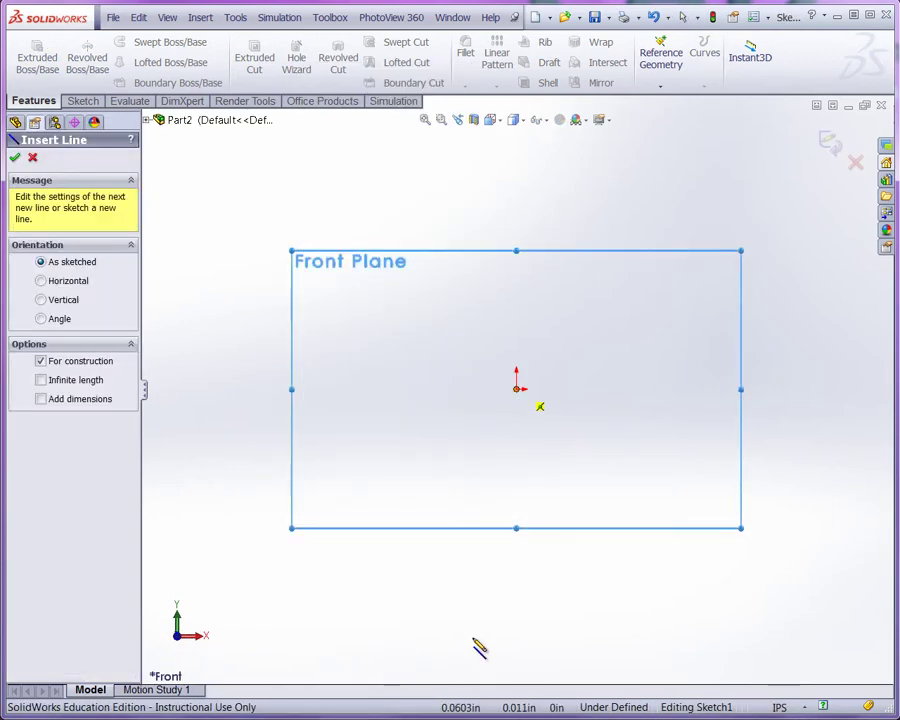
left_click(516, 381)
left_click(516, 474)
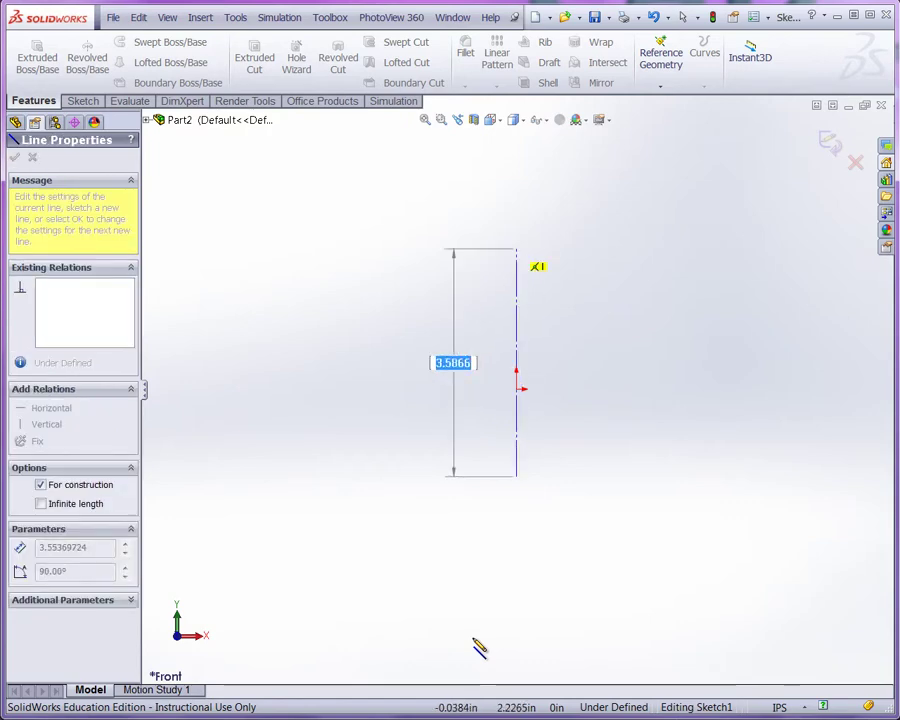
key("Return")
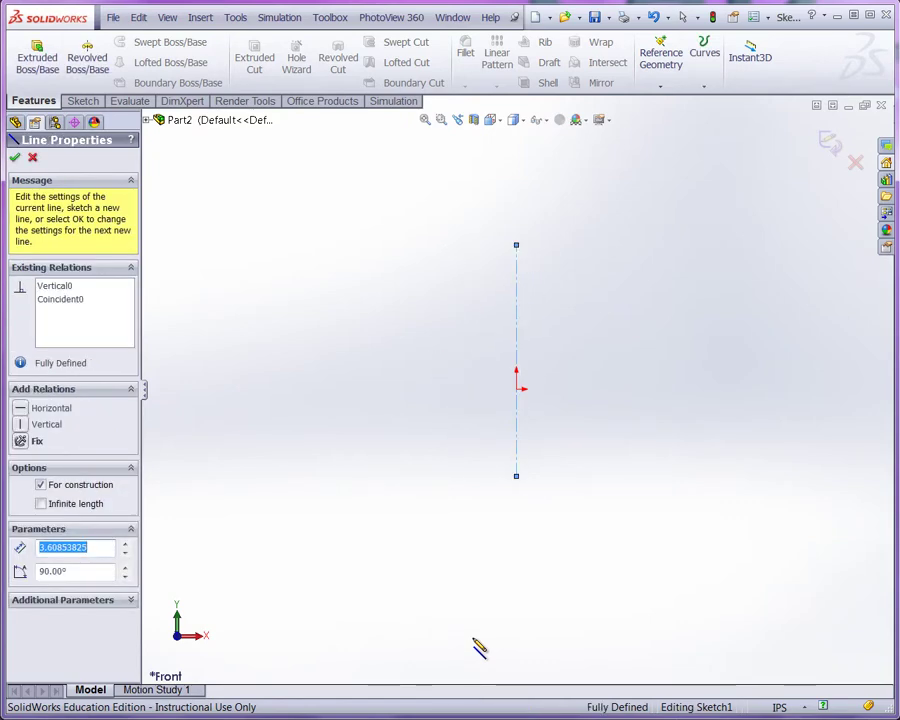
key("Escape")
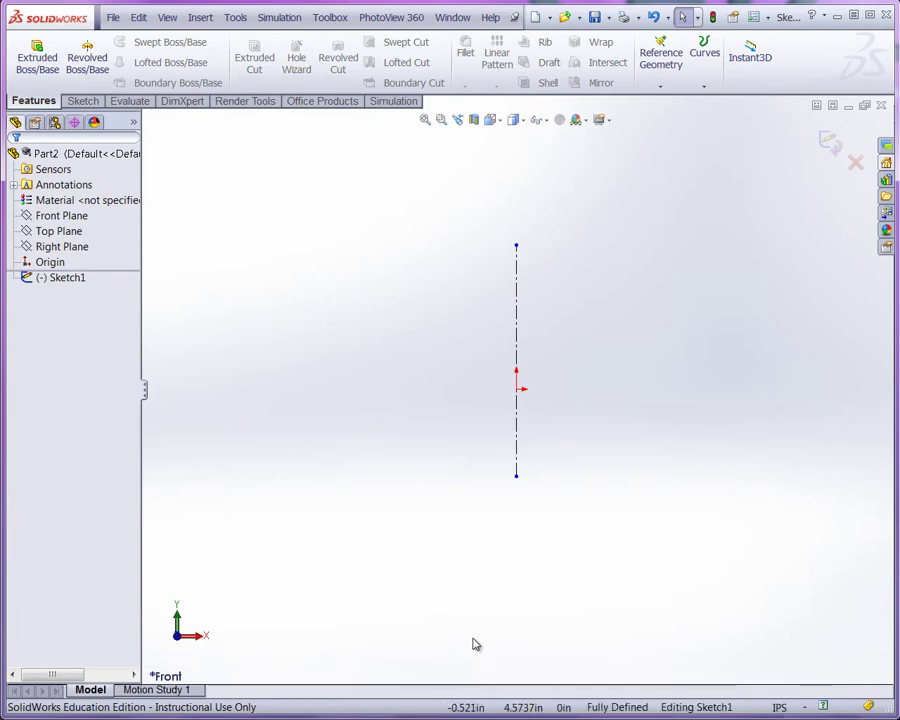
Sketch a corner rectangle about 3.84 in wide and 1.85 in high across the centerline, with its bottom edge level with the origin.
left_click(82, 101)
left_click(112, 62)
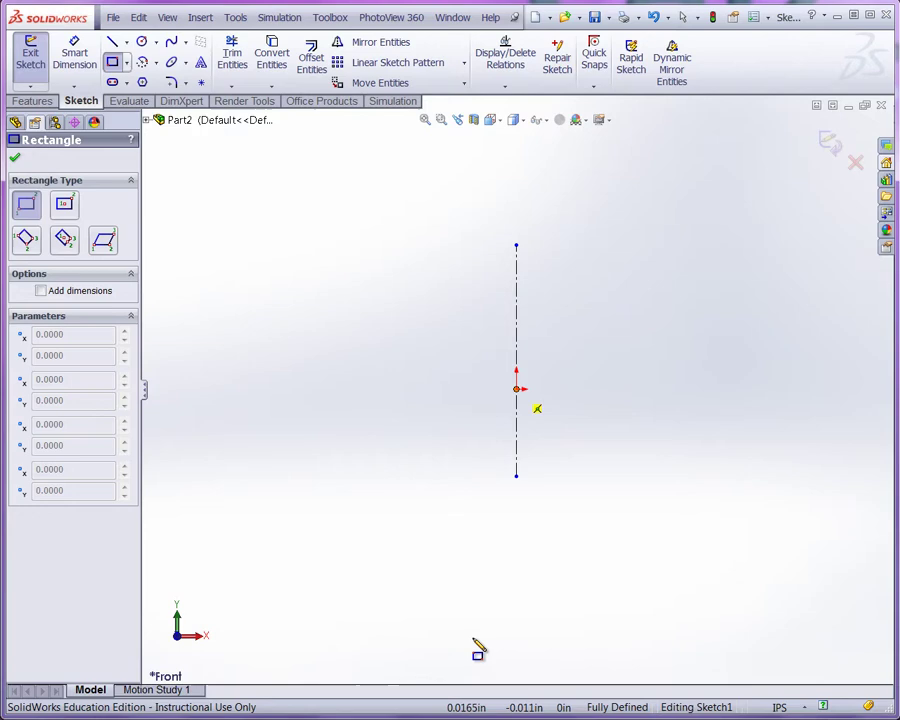
left_click(394, 389)
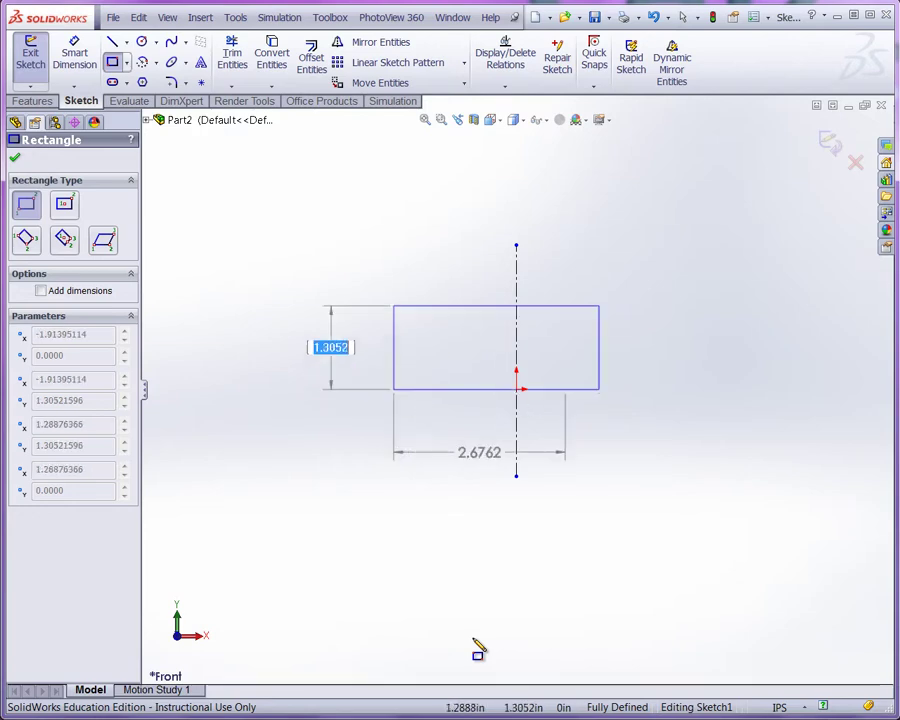
left_click(640, 270)
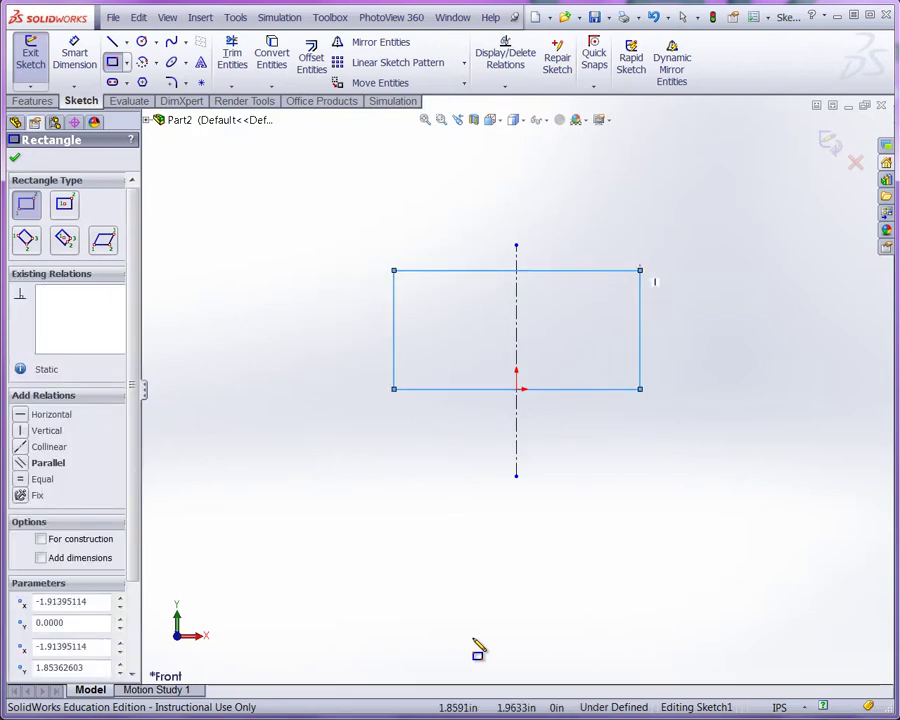
key("Escape")
Make the midpoint of the rectangle's bottom line coincident with the origin.
right_click(574, 389)
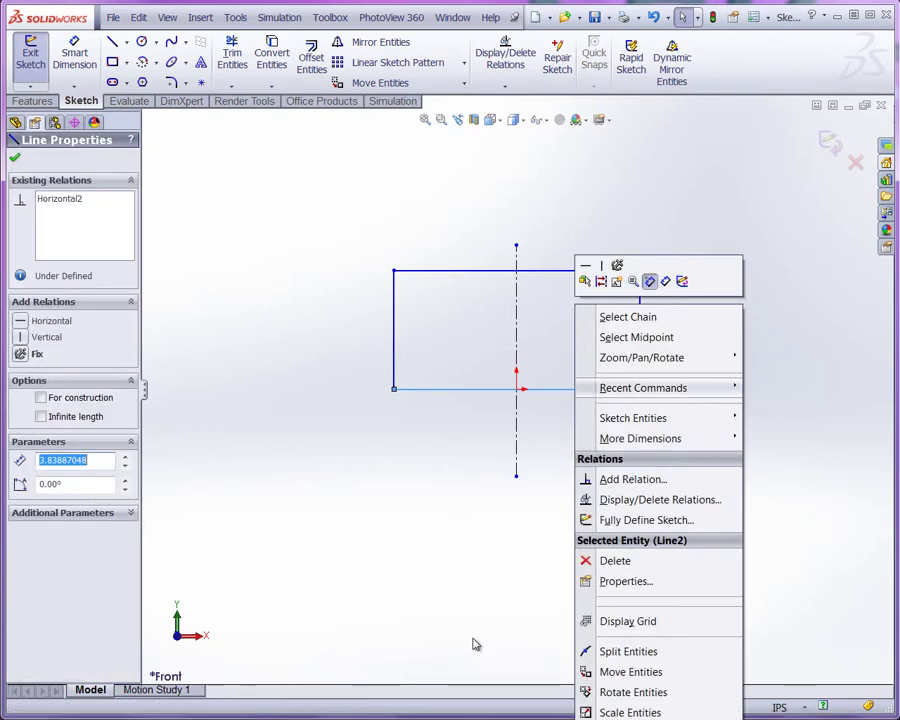
left_click(476, 645)
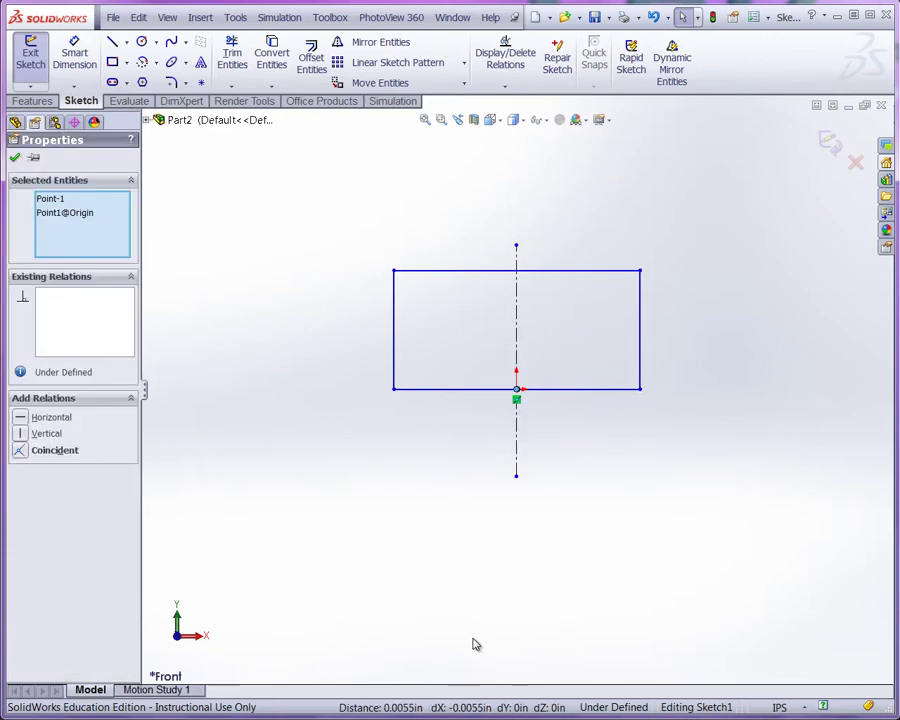
left_click(476, 645)
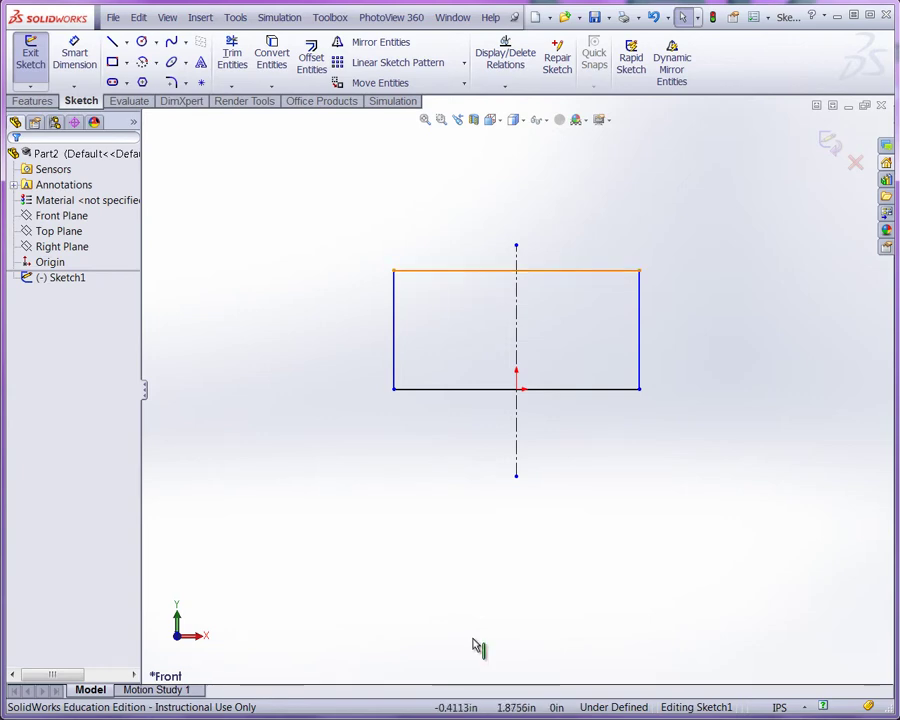
Dimension the rectangle's top edge and set the width to 2.450 in.
right_click(476, 645)
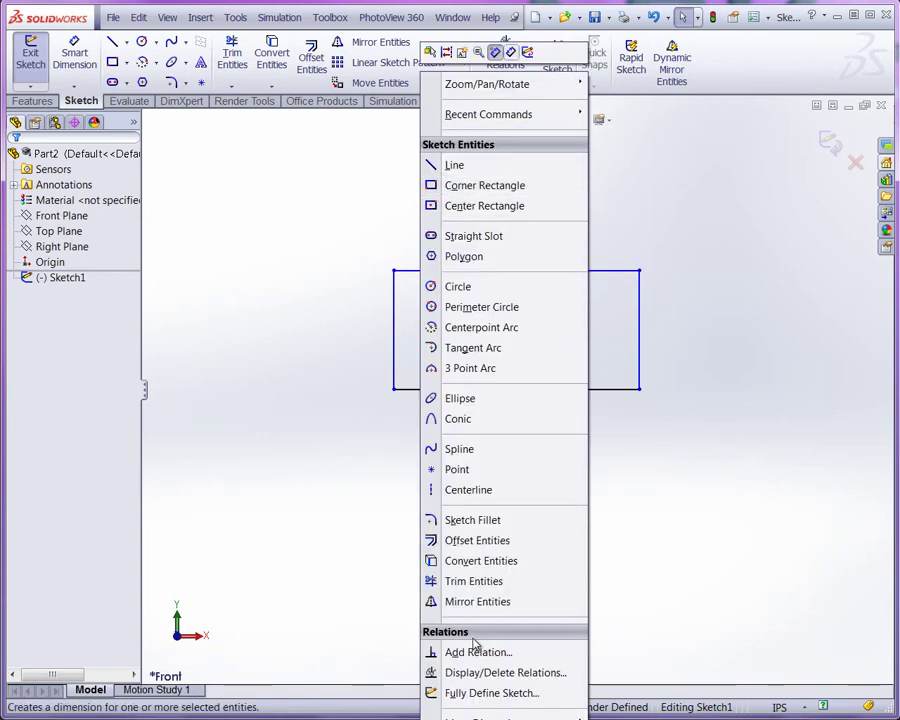
left_click(446, 52)
left_click(593, 270)
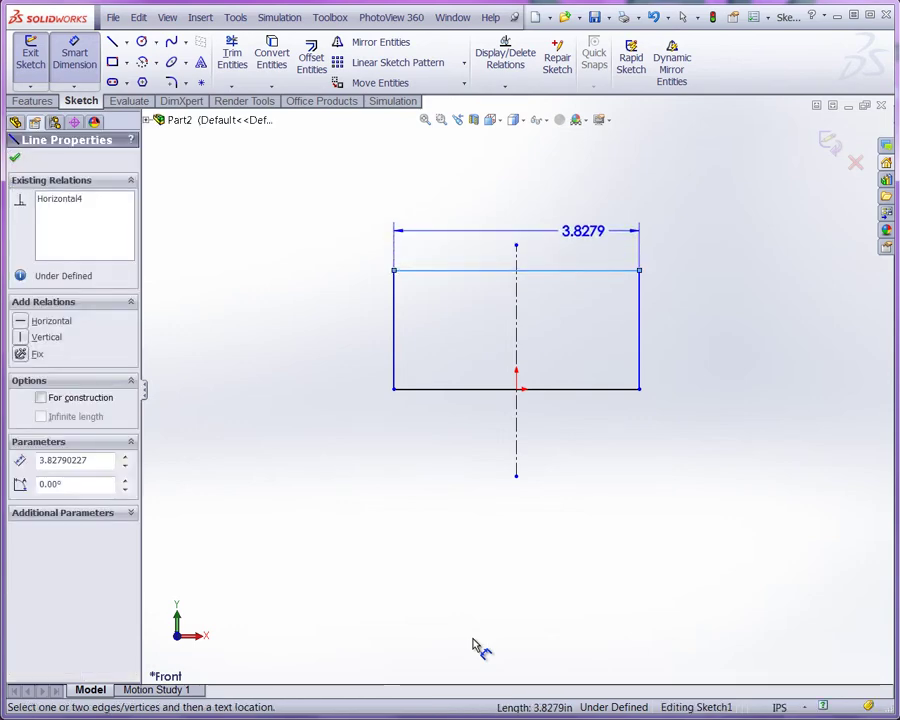
left_click(476, 645)
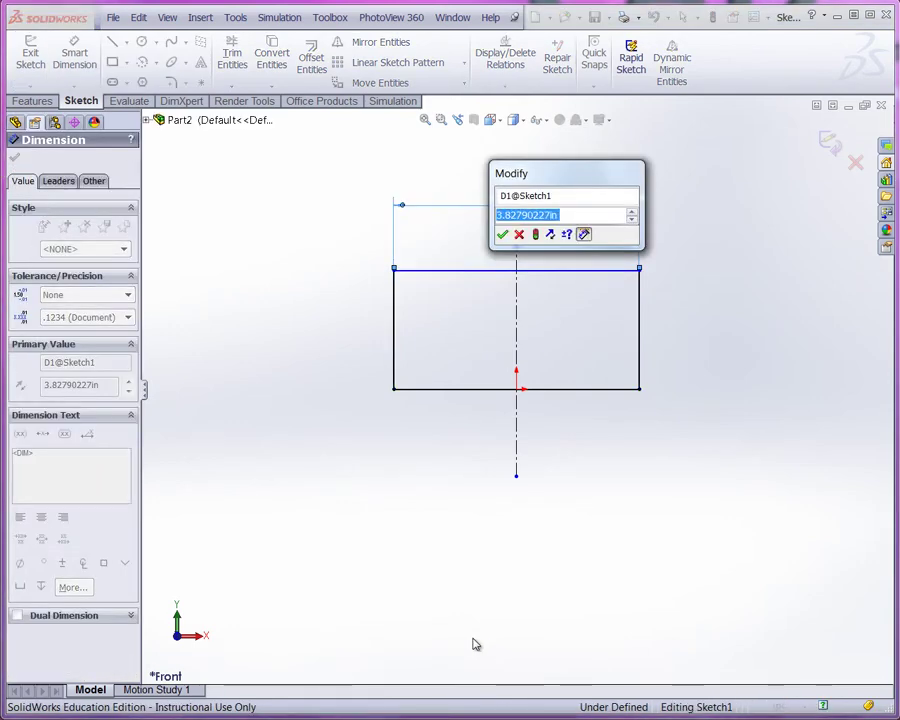
type("2.45")
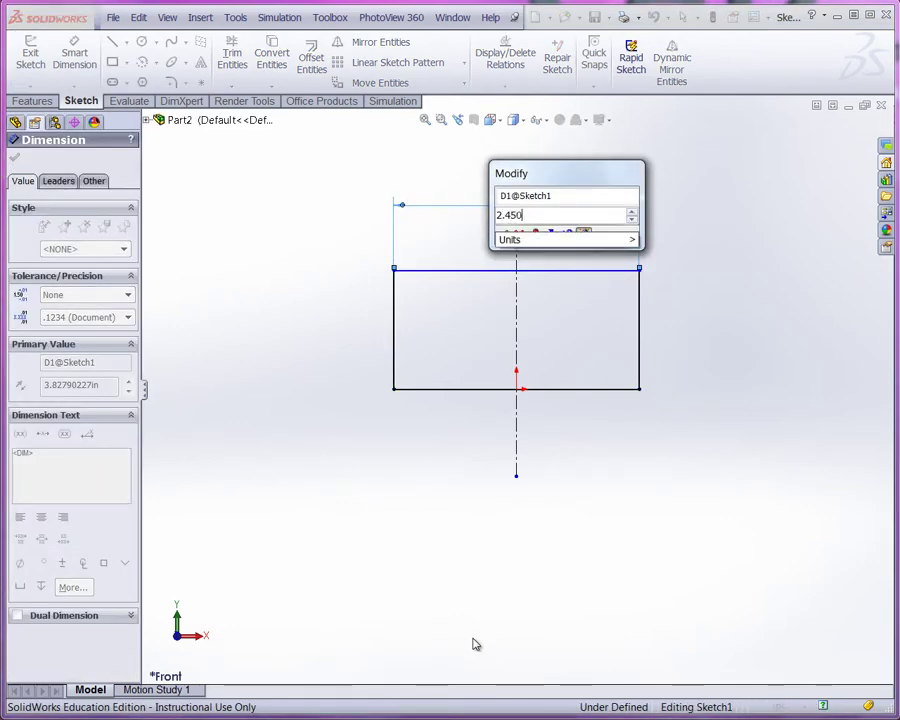
key("Return")
Dimension the rectangle's right edge and set the height to 1.50 in.
left_click(595, 300)
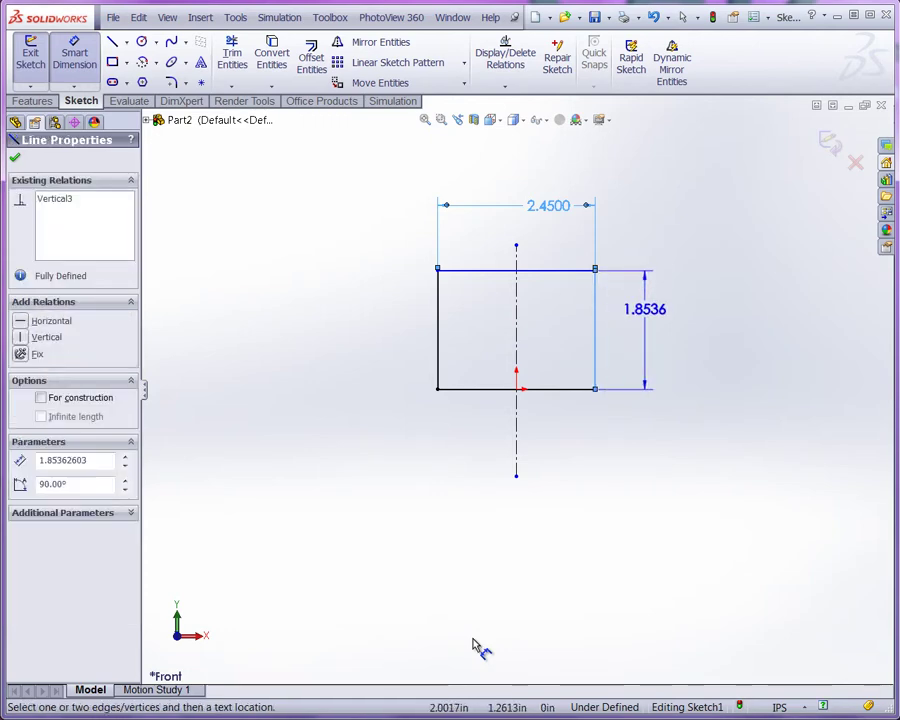
left_click(476, 645)
type("1.50")
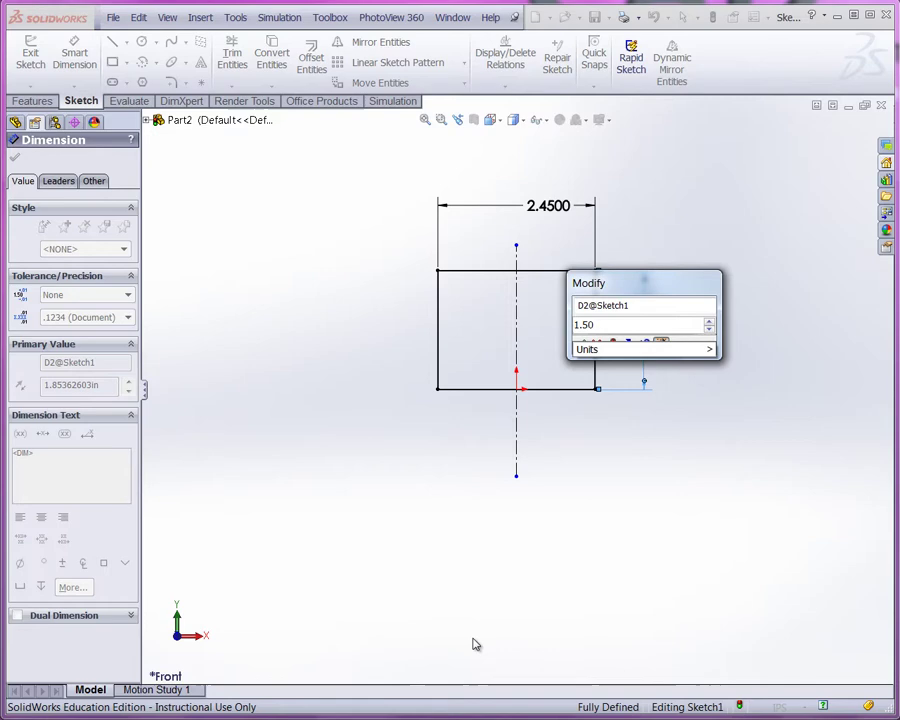
key("Return")
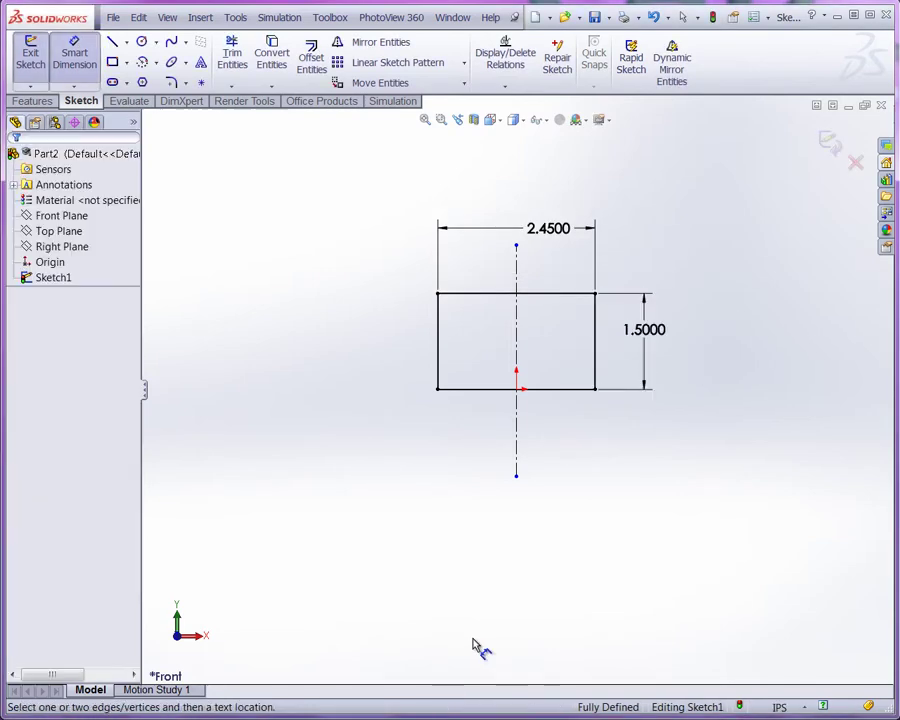
Extrude the rectangle as a blind boss 0.300 in deep in the reversed direction, behind the sketch plane.
key("e")
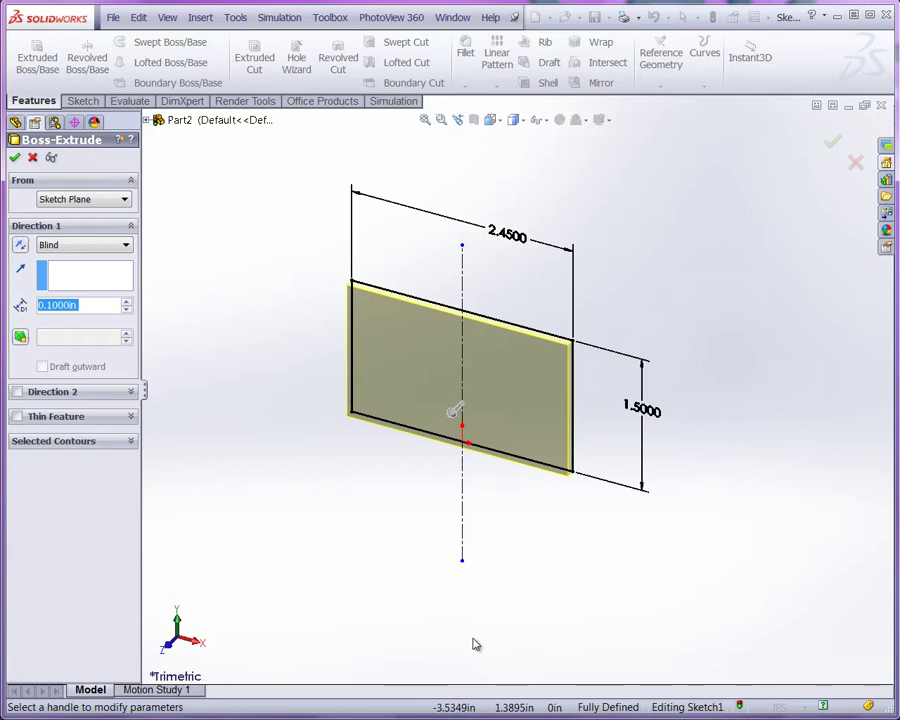
left_click(20, 245)
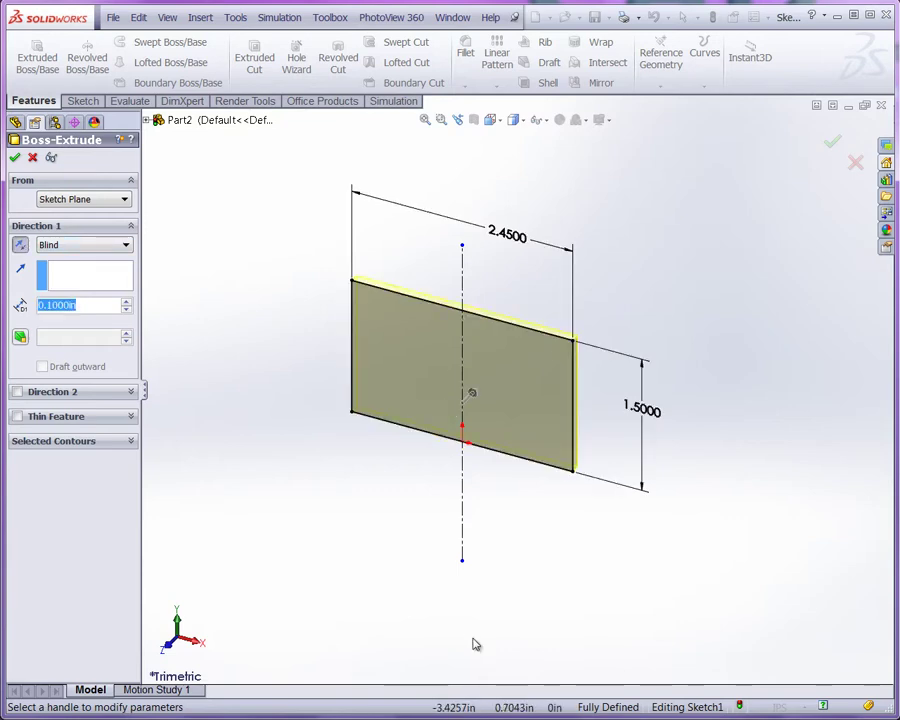
type(".300")
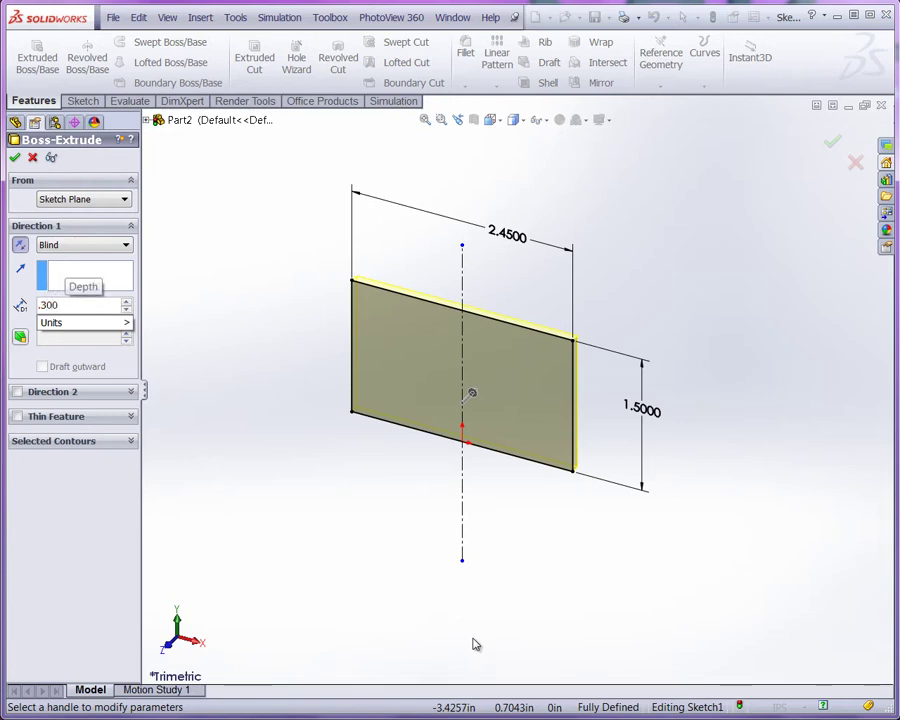
key("Return")
key("Return")
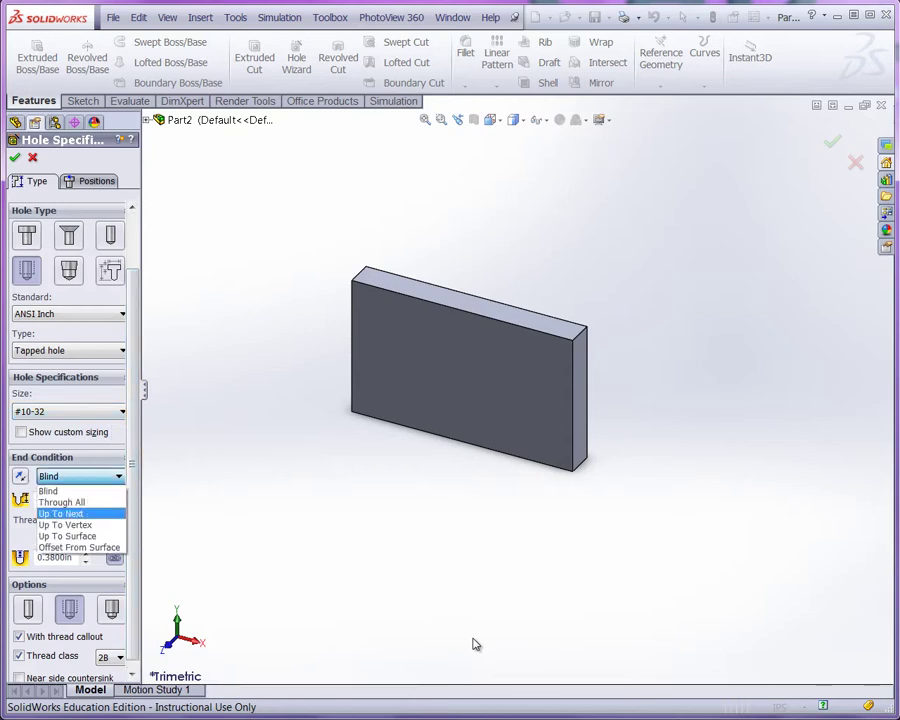
Set the end condition of the #10-32 ANSI Inch tapped hole to Up To Surface, using the plate's back face.
key("Up")
key("Return")
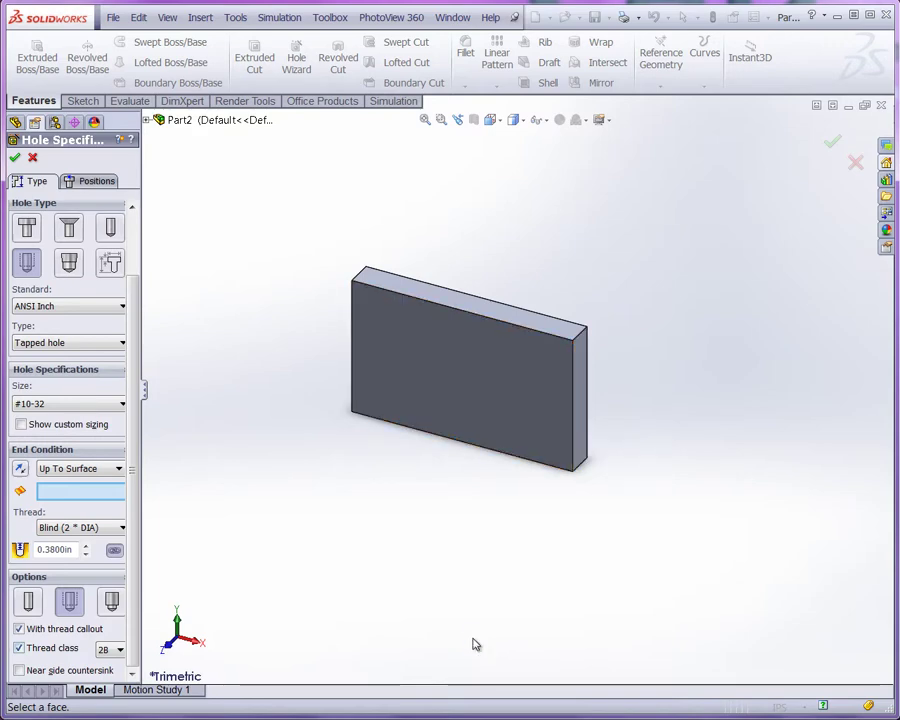
mouse_move(474, 643)
middle_mouse_down()
mouse_move(472, 634)
mouse_move(476, 645)
middle_mouse_up()
left_click(476, 645)
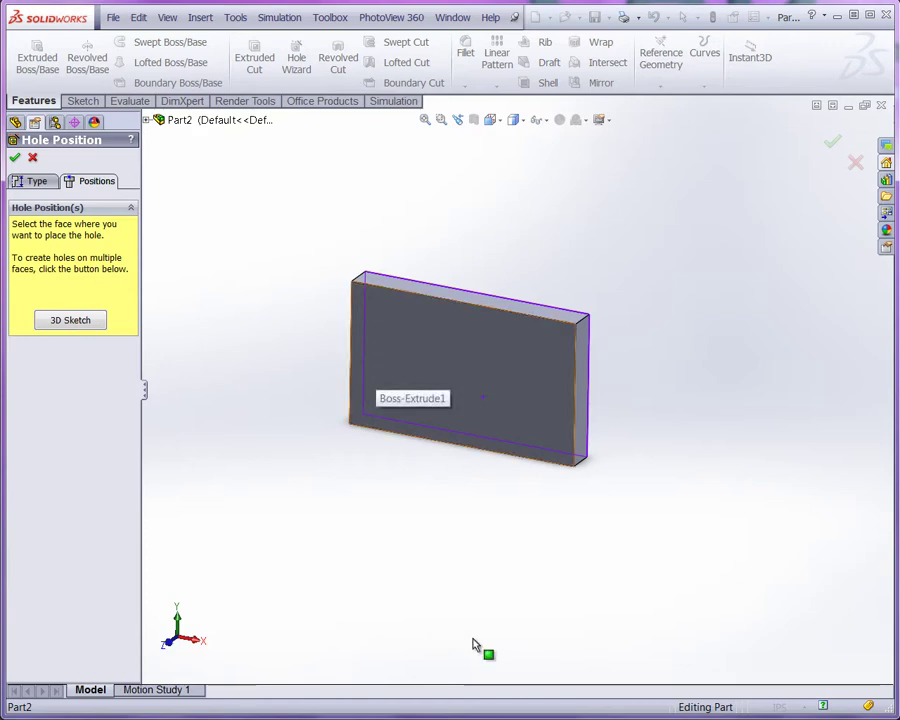
Place two horizontally aligned hole centers on the plate's front face, about 1.5 in apart and about 0.77 in above the bottom edge.
left_click(483, 397)
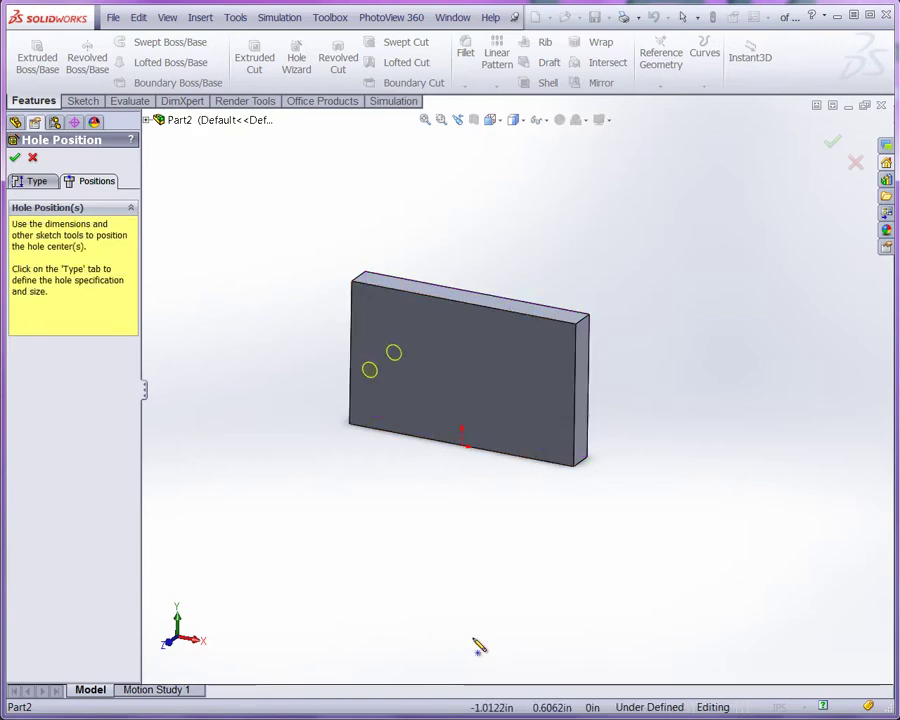
left_click(397, 359)
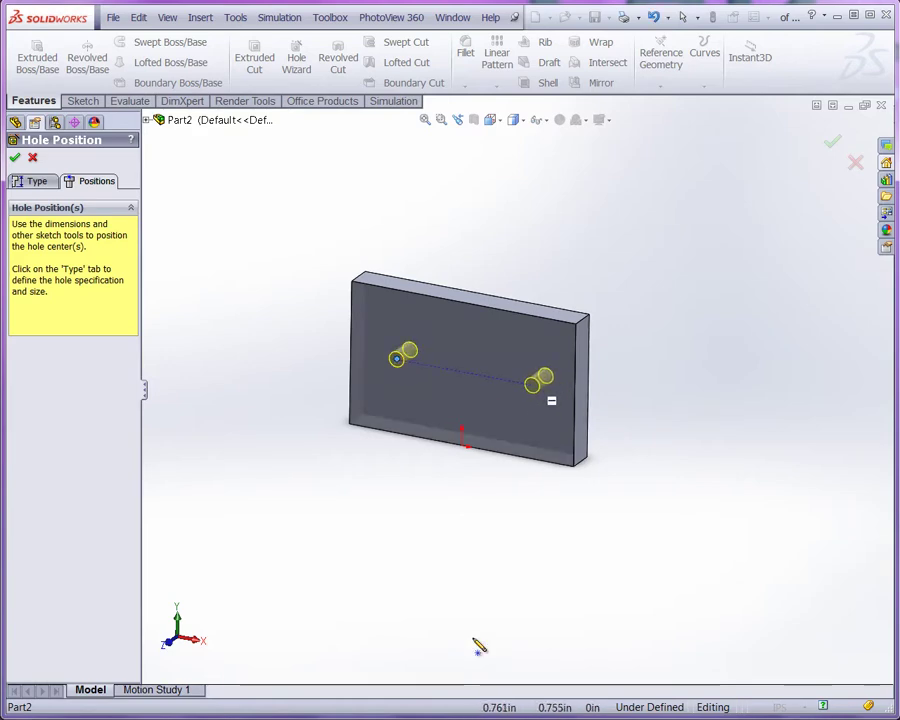
right_click(476, 645)
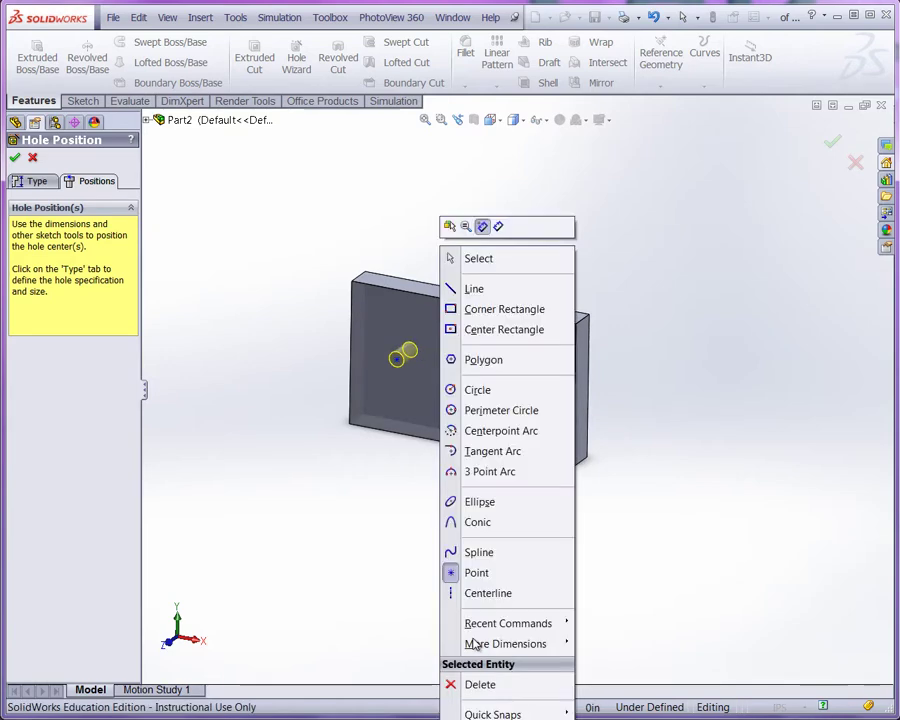
key("Escape")
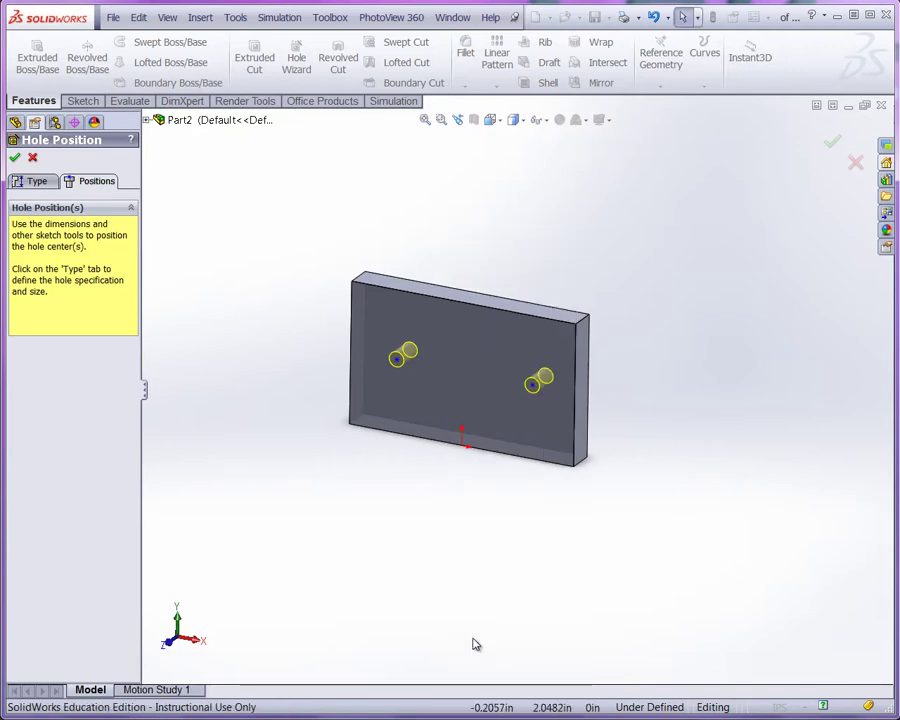
Dimension the left hole center 0.750 in below the plate's top front edge.
right_click(475, 643)
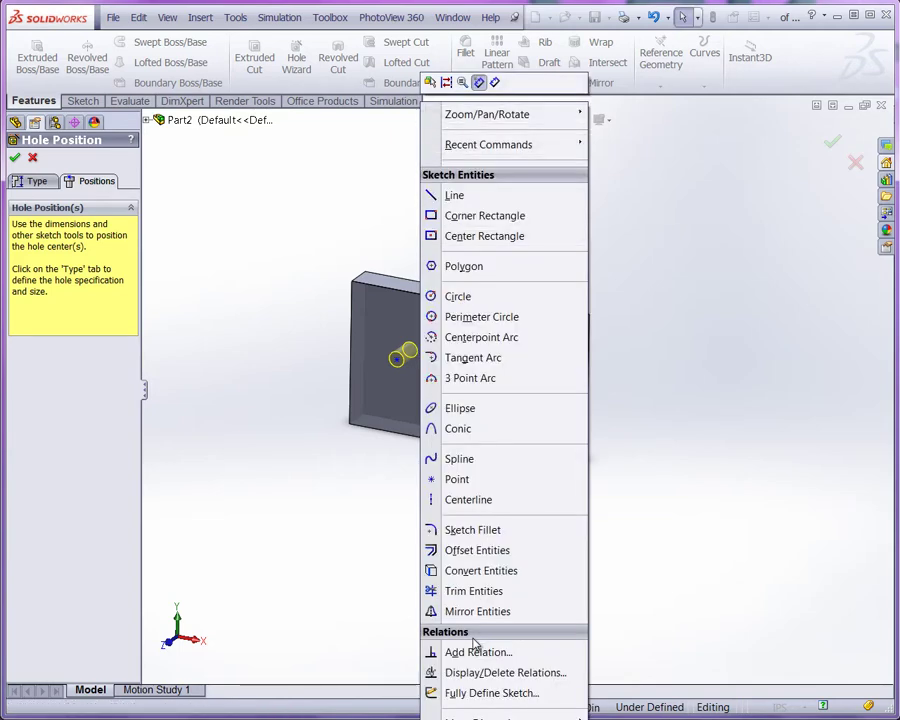
left_click(492, 82)
key("f")
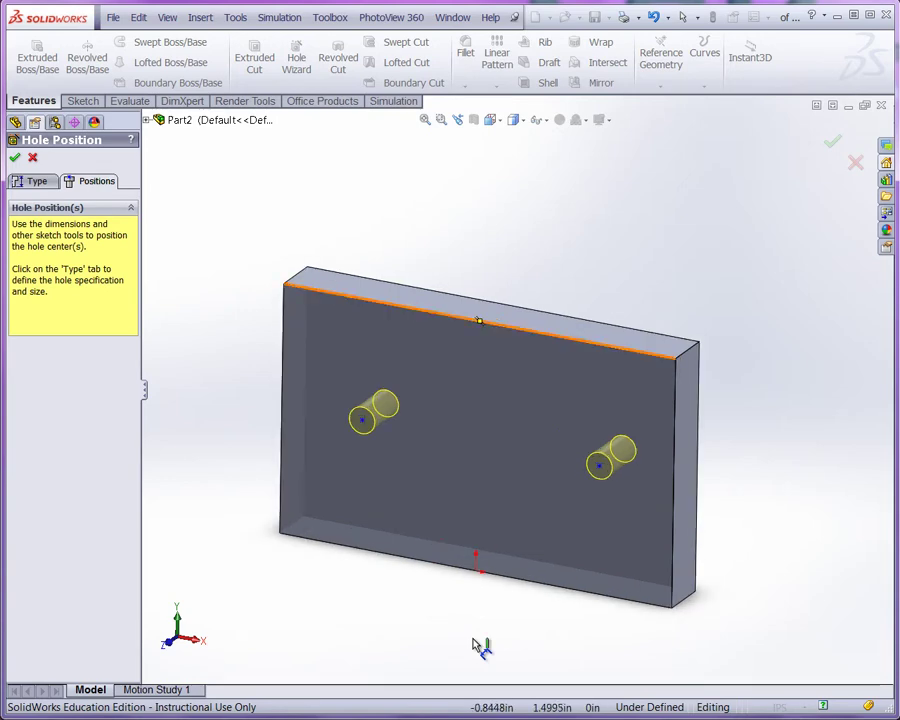
left_click(342, 296)
left_click(362, 420)
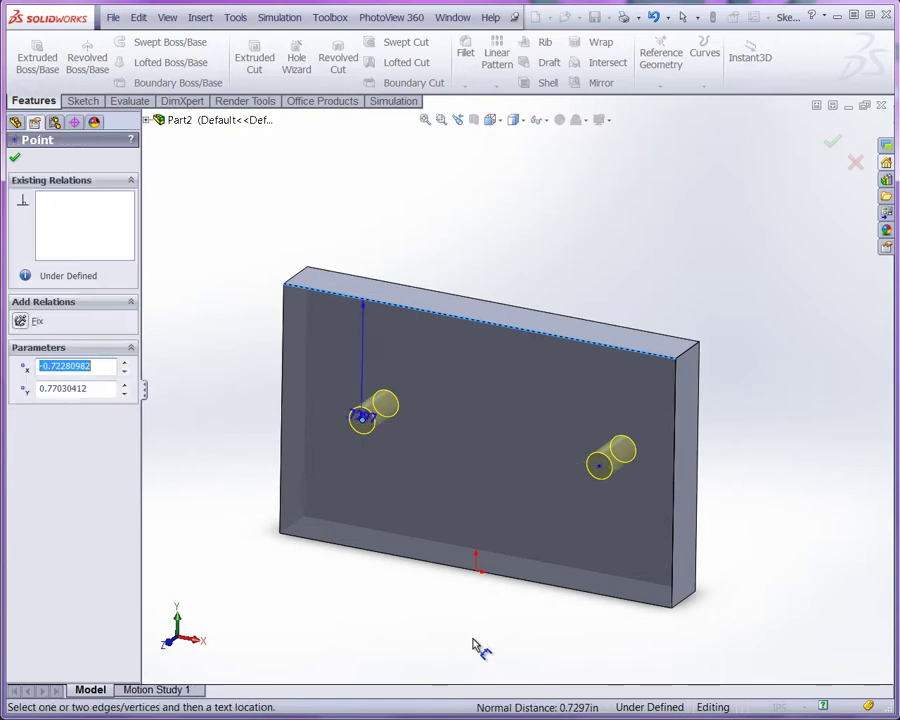
left_click(233, 342)
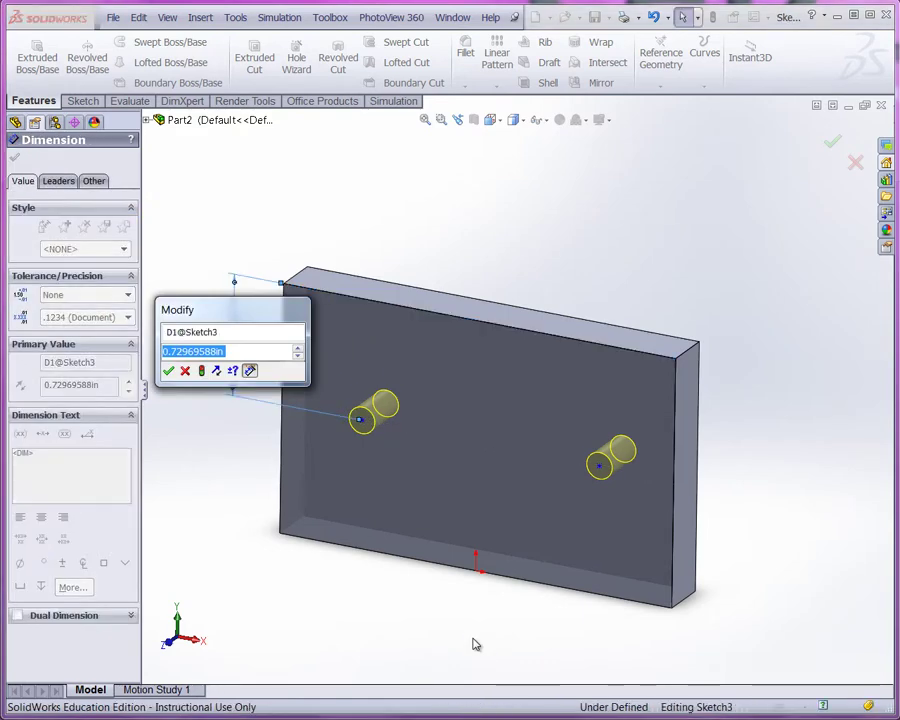
type(".")
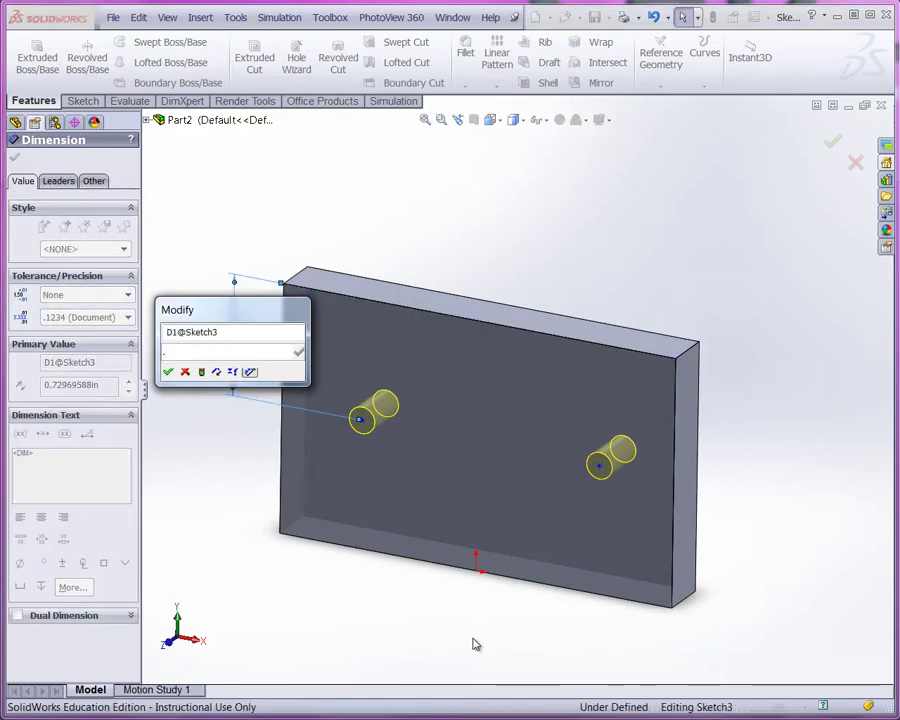
type("750")
key("Return")
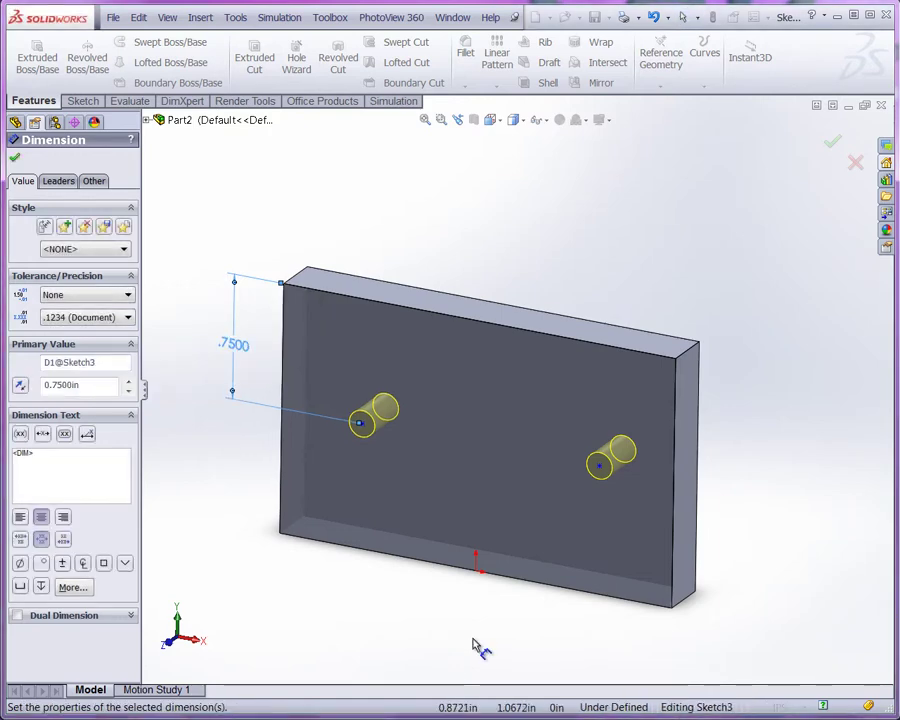
key("Escape")
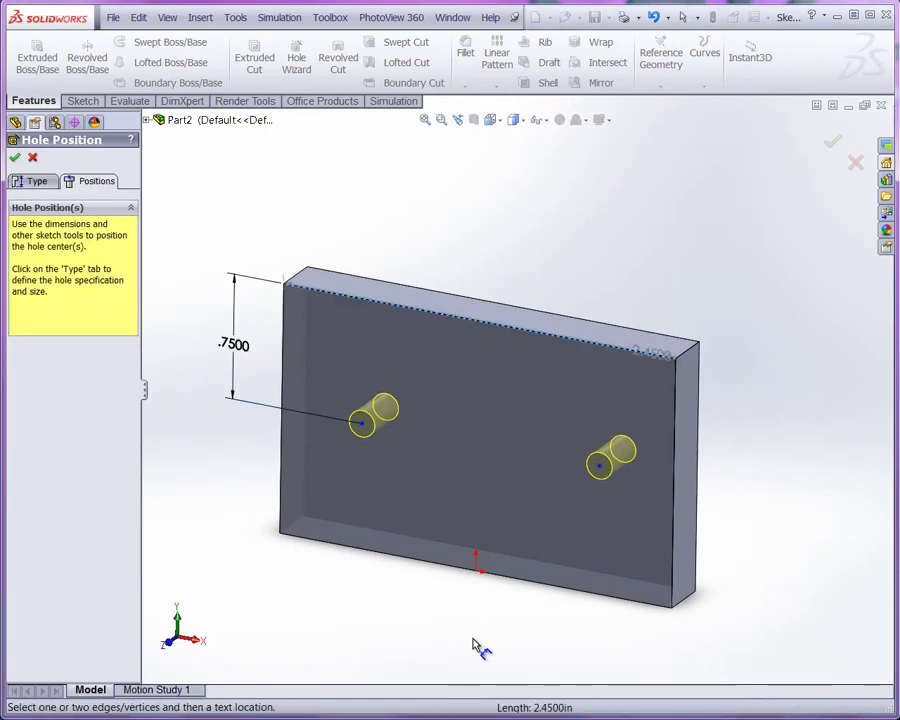
Dimension the right hole center 0.750 in below the plate's top front edge.
left_click(599, 465)
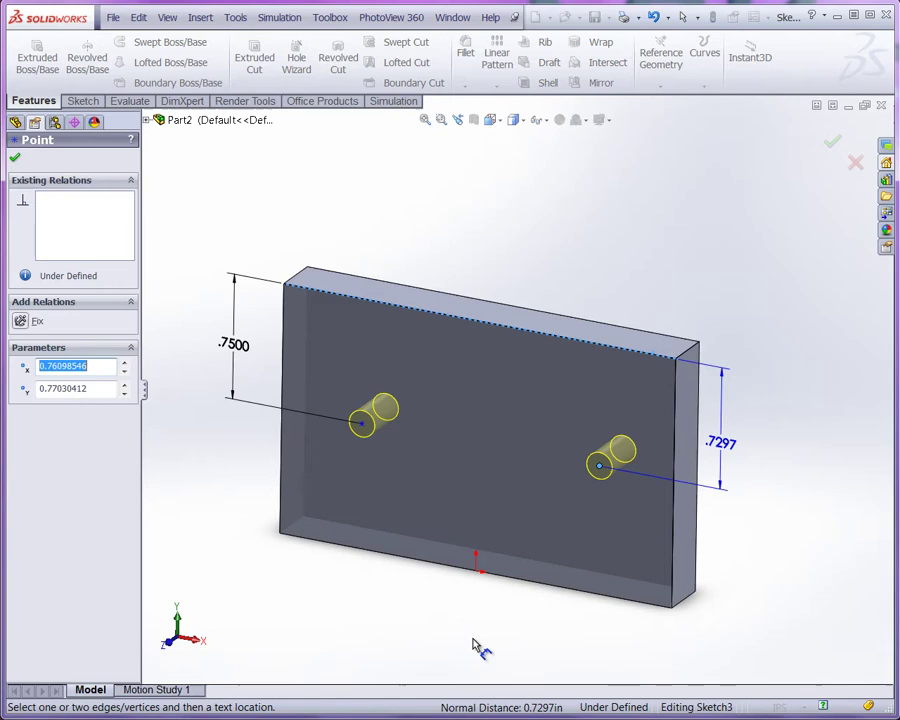
left_click(745, 436)
type(".750")
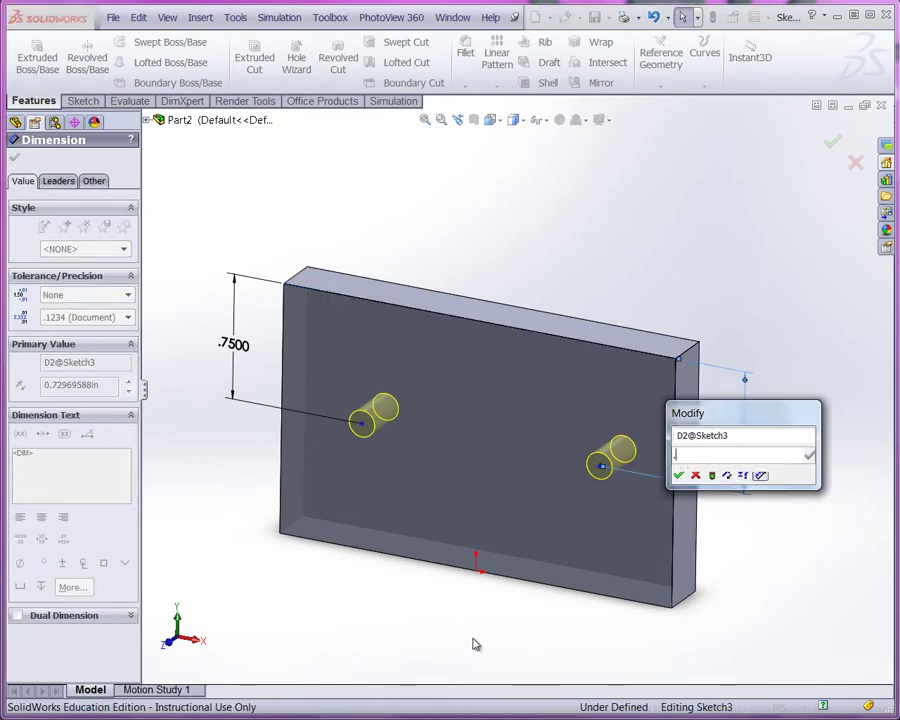
key("Return")
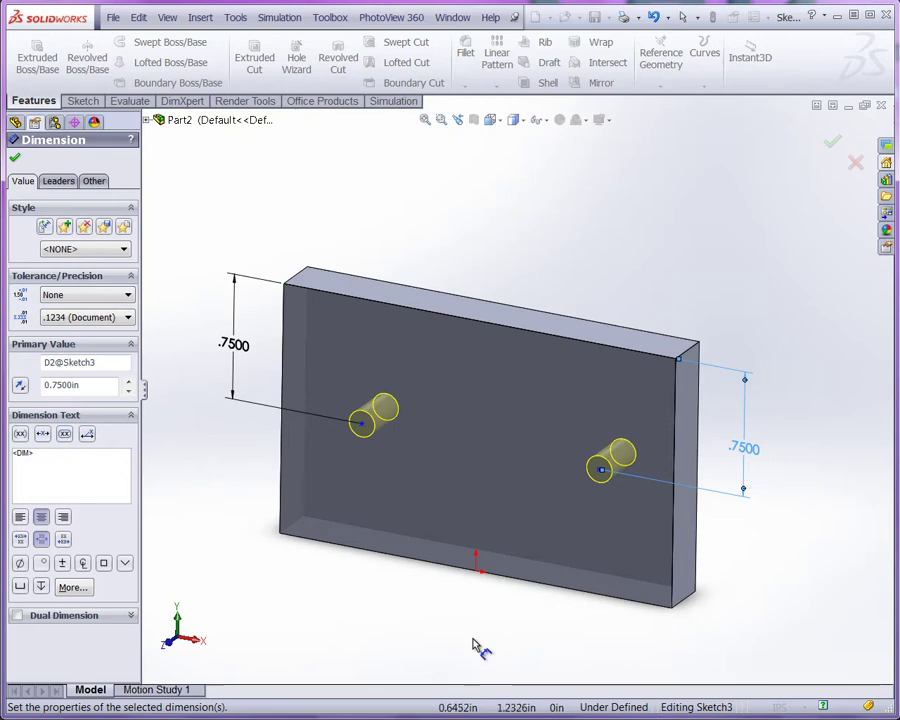
Dimension the left hole center 0.780 in horizontally from the origin.
left_click(475, 570)
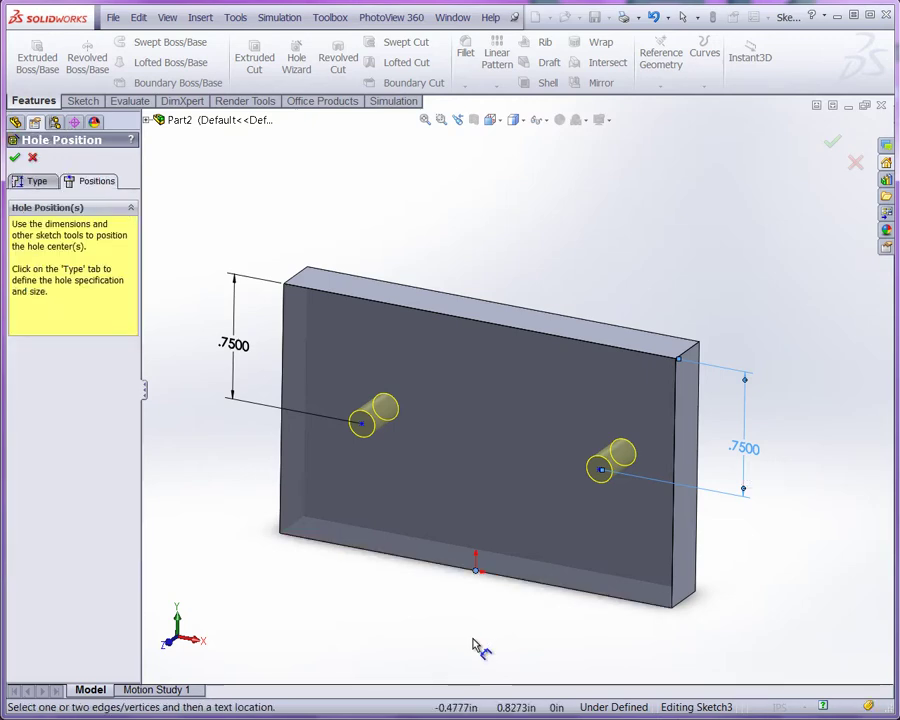
left_click(361, 423)
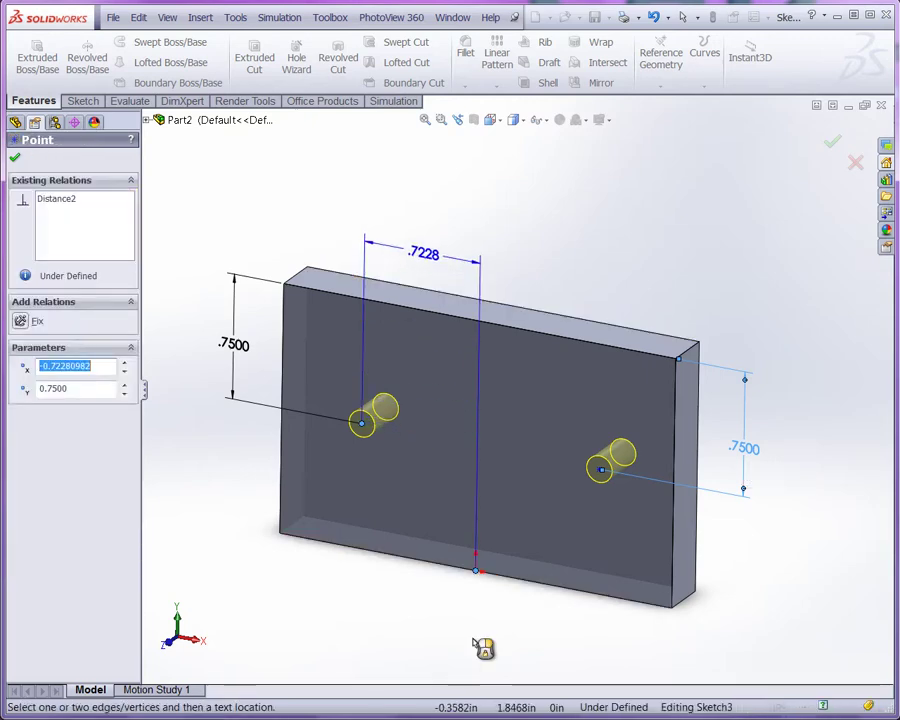
left_click(481, 646)
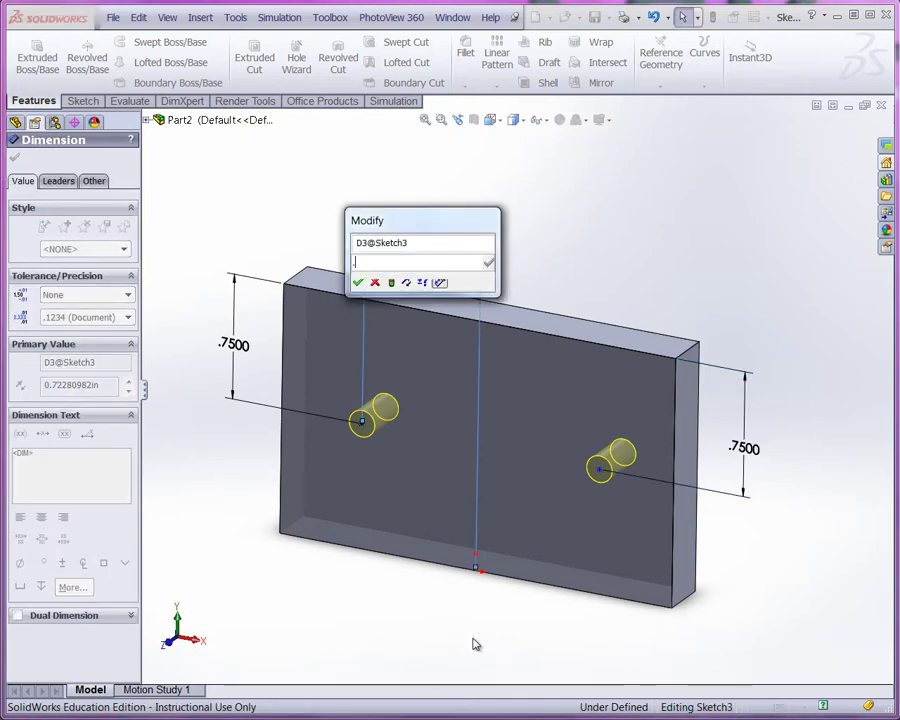
type(".780")
key("Return")
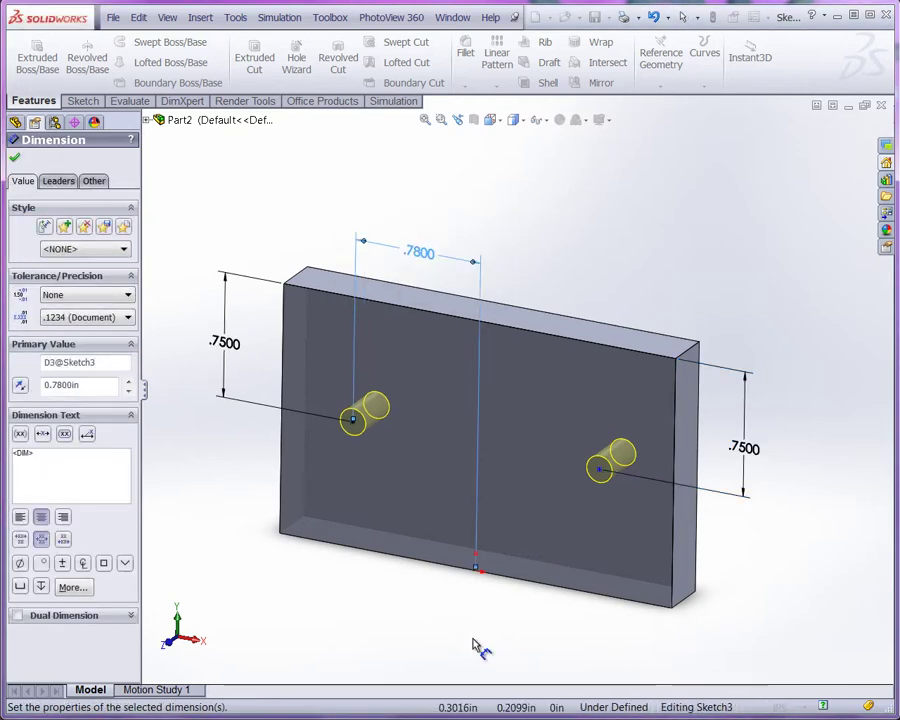
Dimension the right hole center 0.780 in horizontally from the origin and finish the tapped hole feature.
left_click(599, 469)
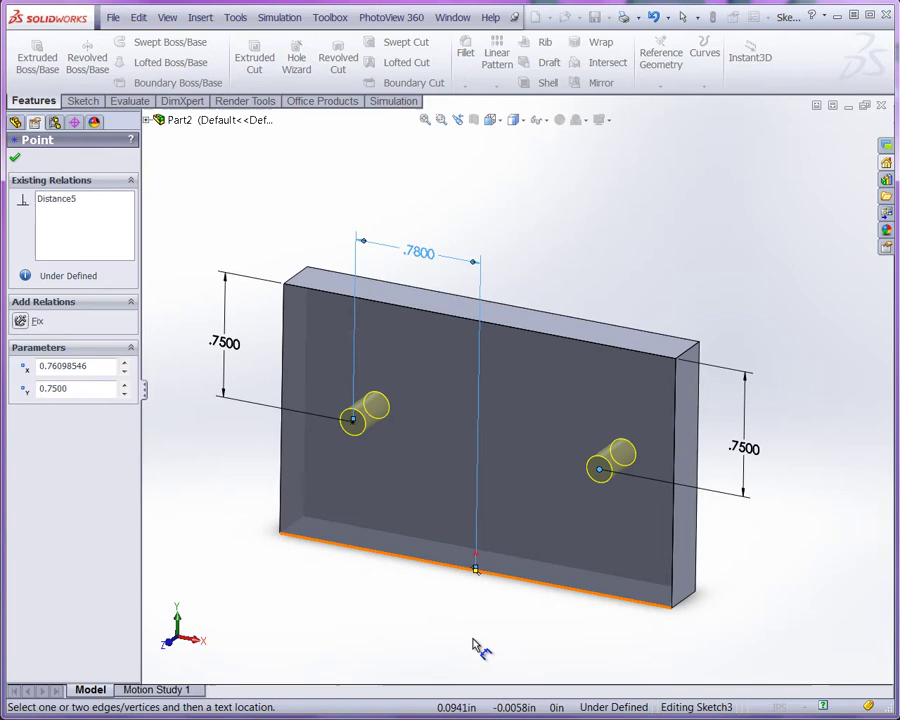
left_click(476, 568)
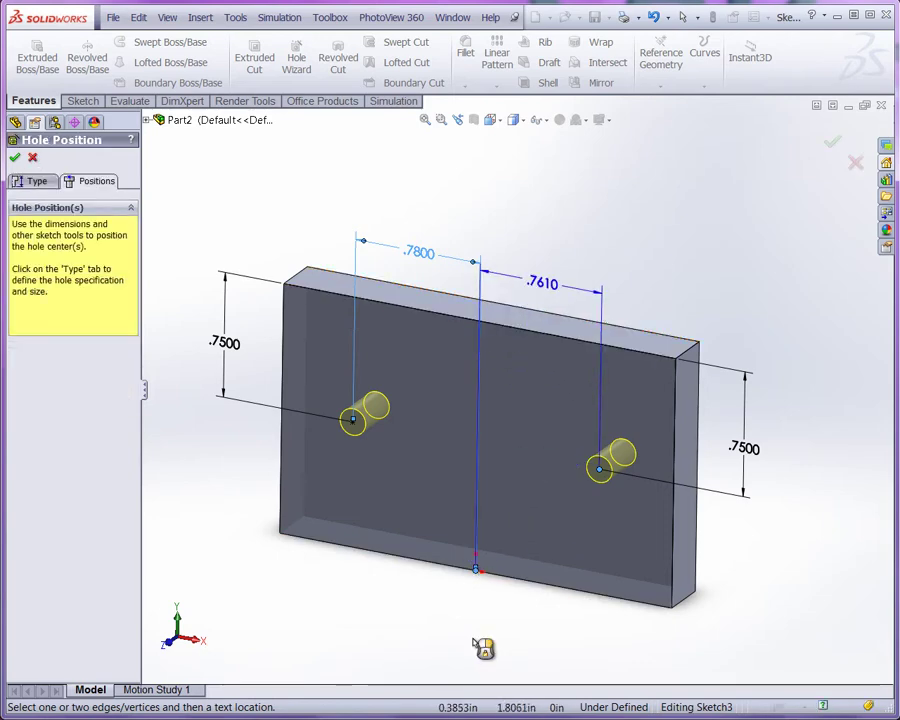
left_click(478, 645)
type(".")
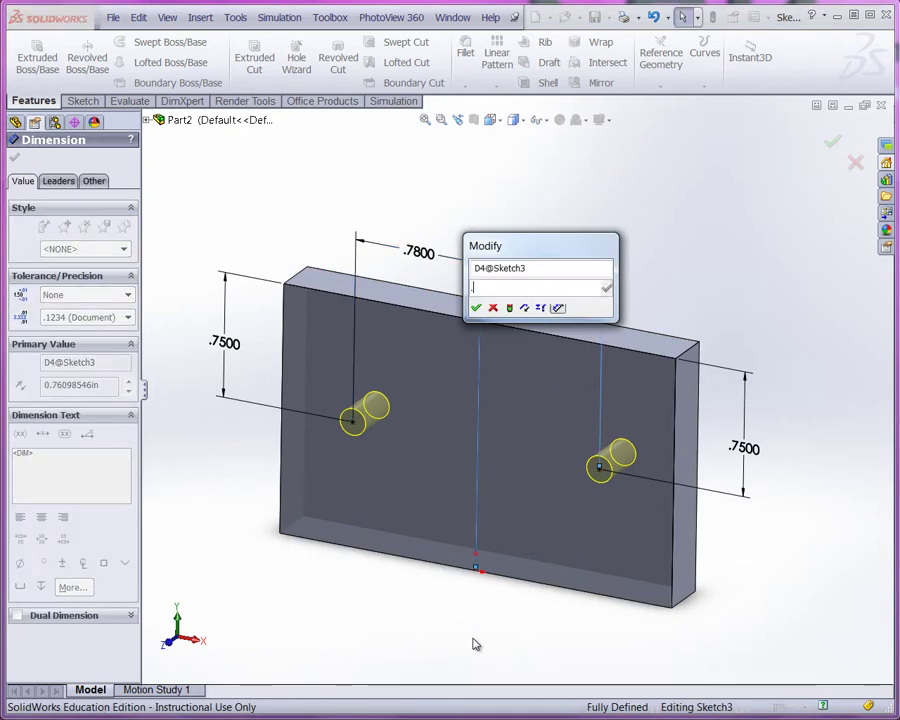
type("780")
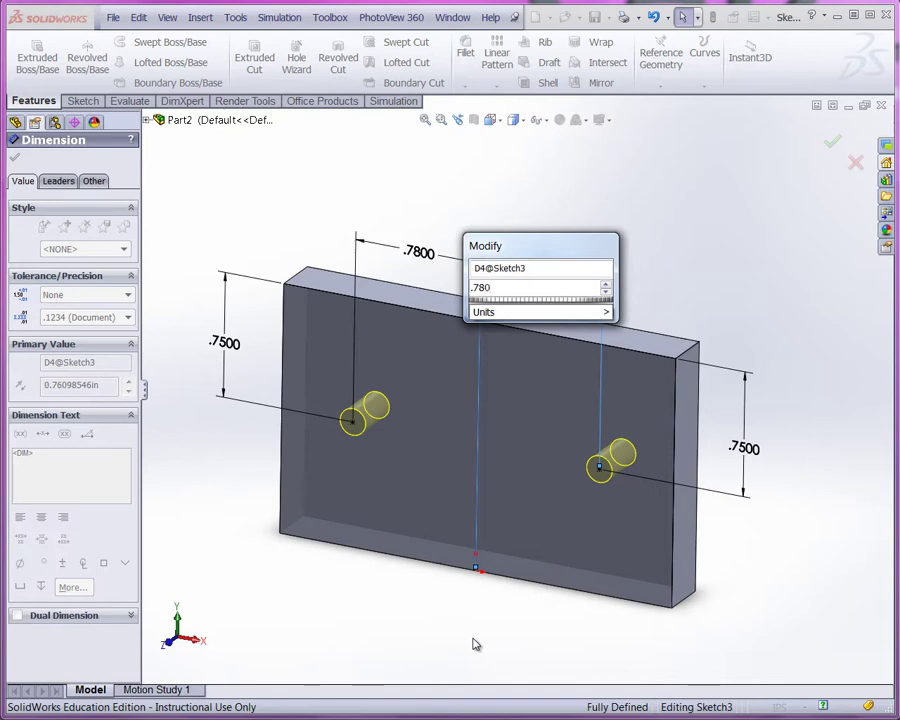
key("Return")
key("Escape")
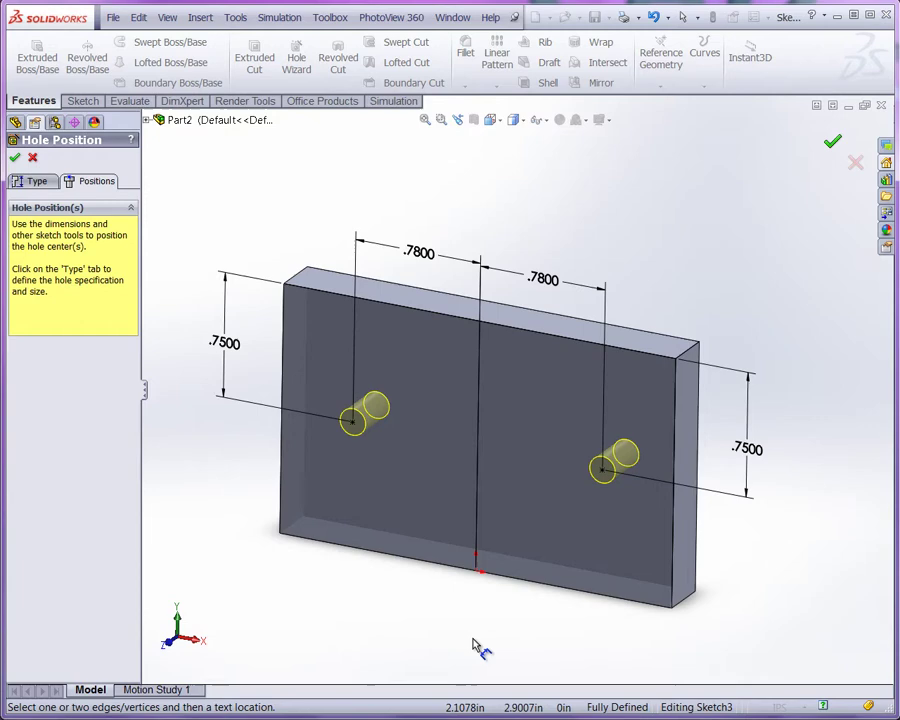
key("Return")
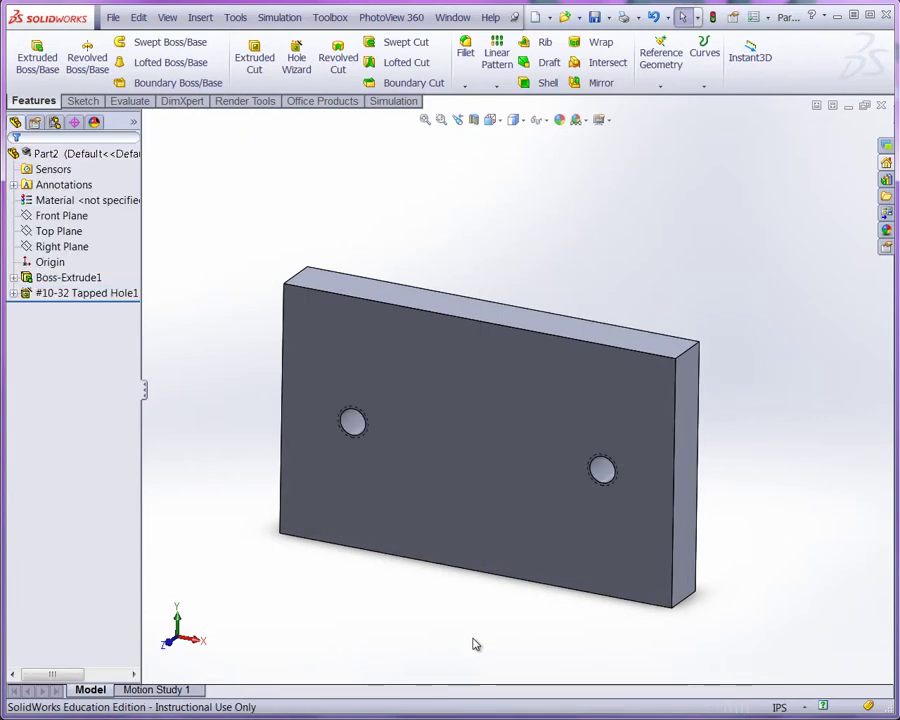